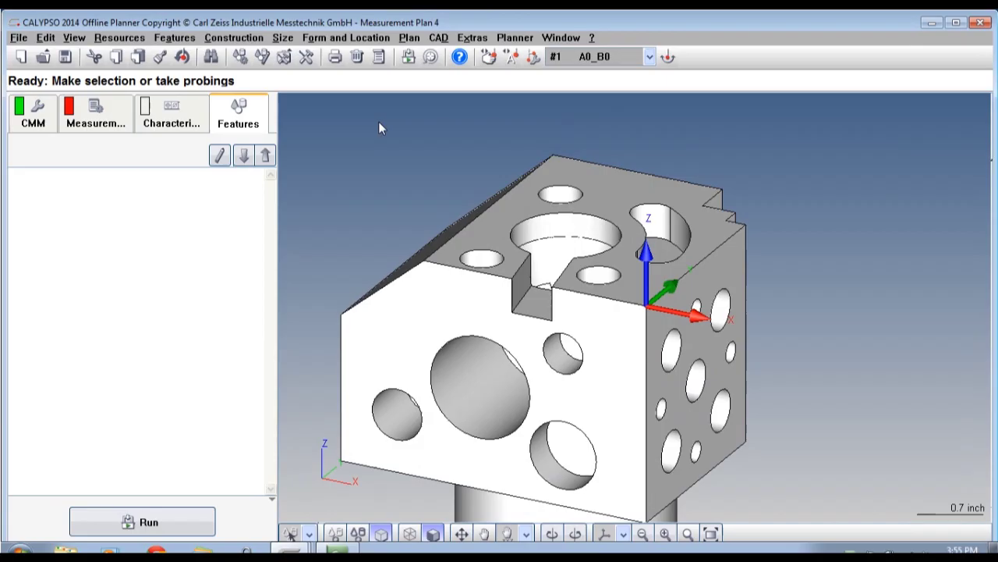
- From CAD > Creating features, set the Point Set feature type to Point with Point Set
left_click(439, 38)
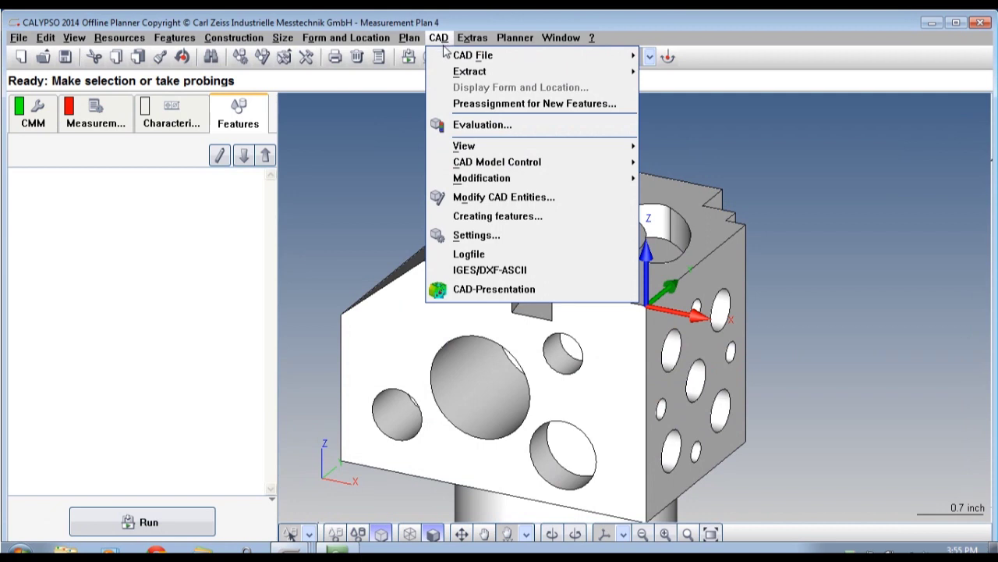
left_click(472, 217)
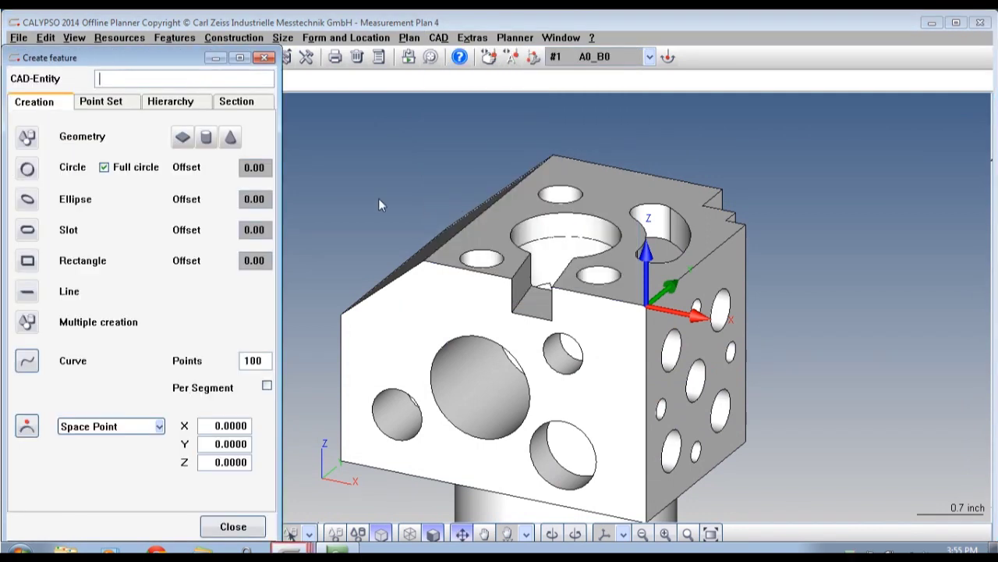
left_click(115, 106)
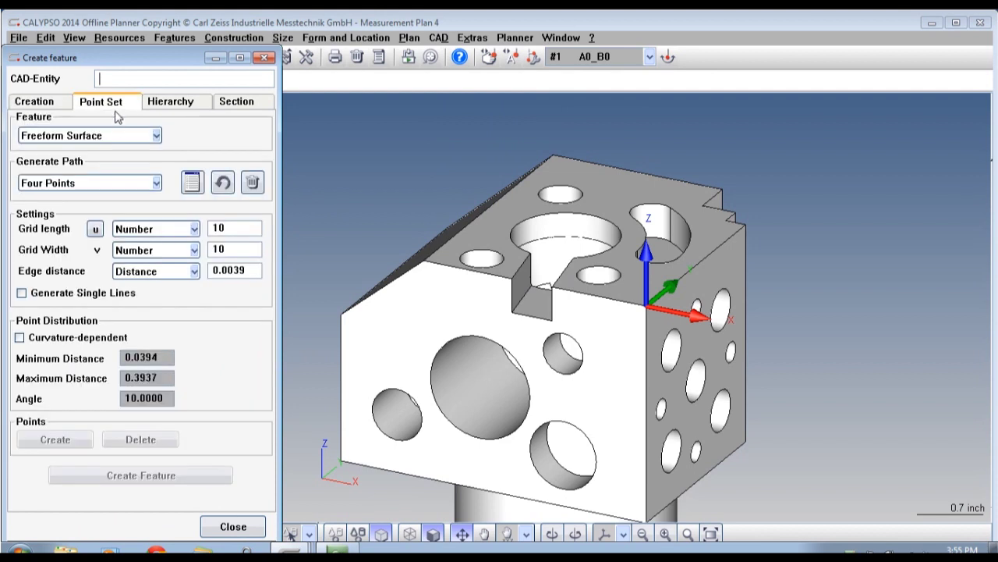
left_click(117, 139)
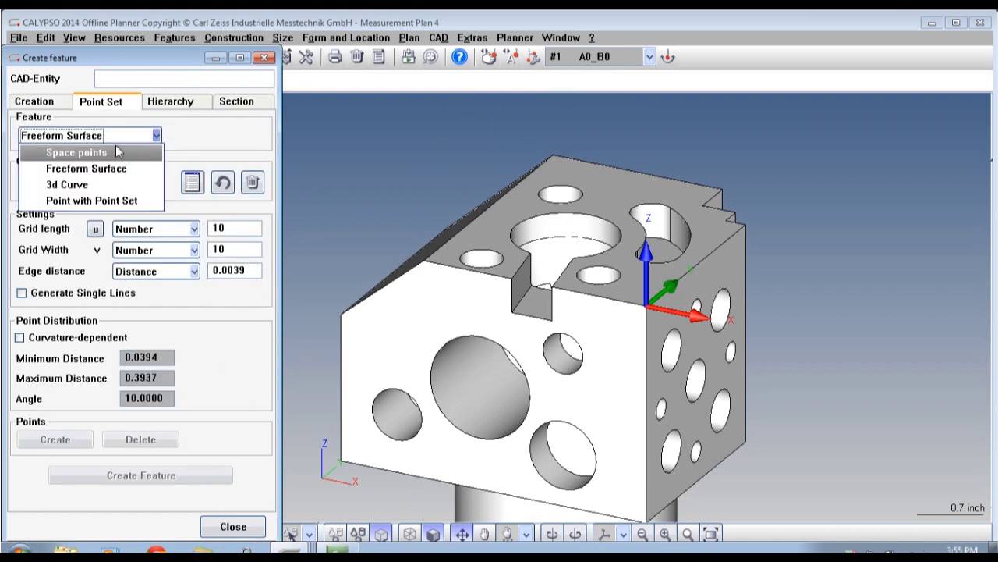
left_click(122, 201)
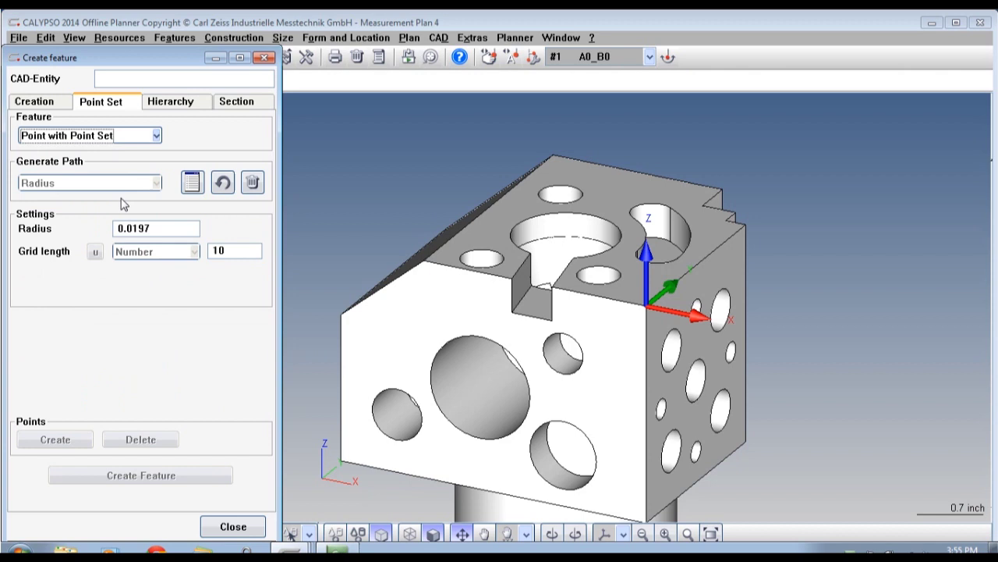
- Switch picking to Define points and create a point feature on the top face
left_click(310, 533)
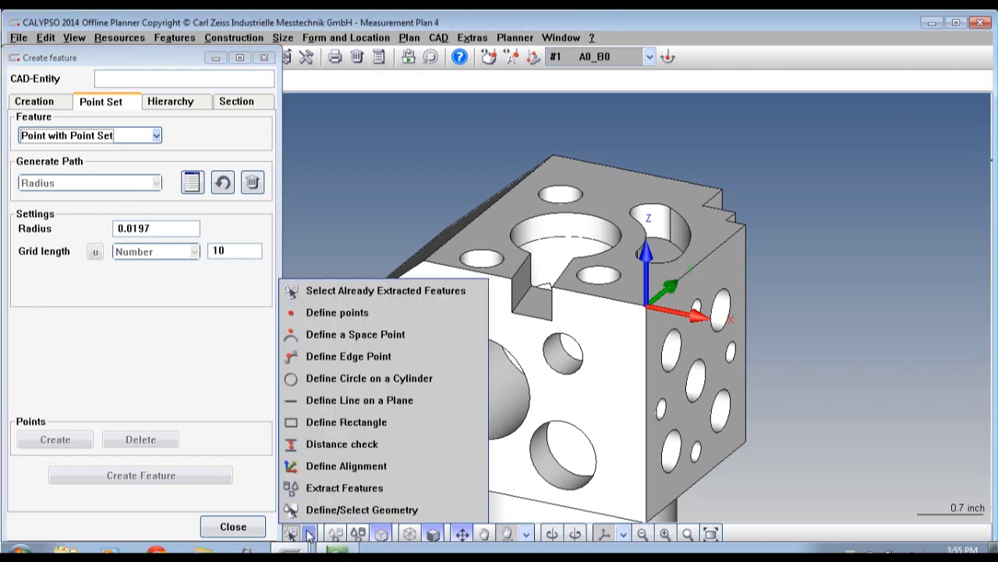
left_click(358, 314)
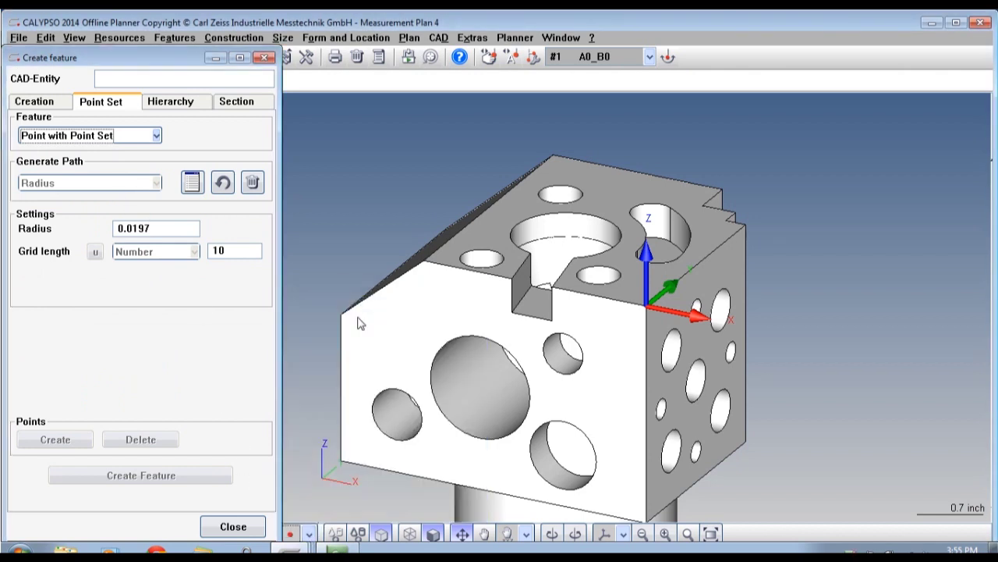
left_click(516, 264)
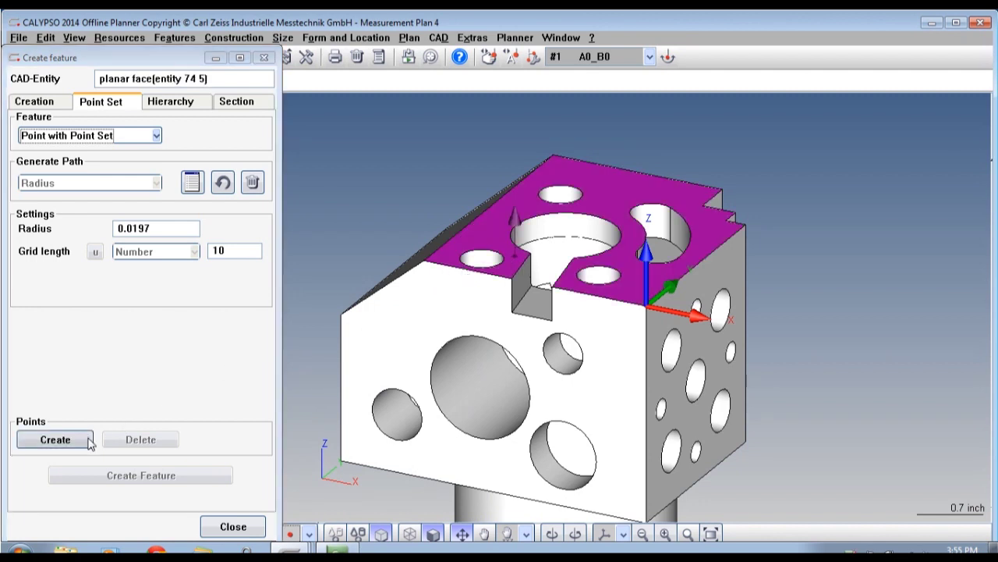
left_click(54, 440)
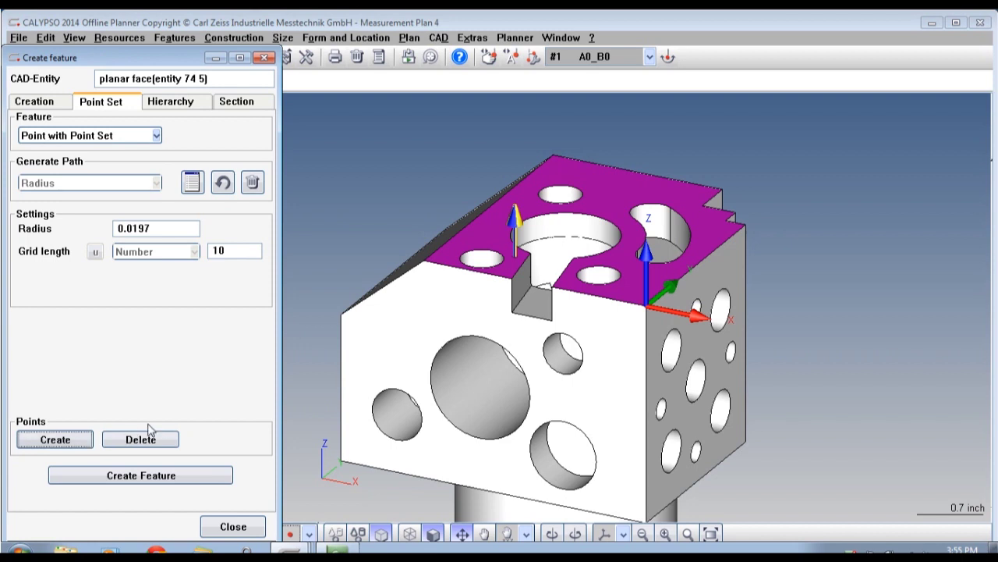
left_click(190, 482)
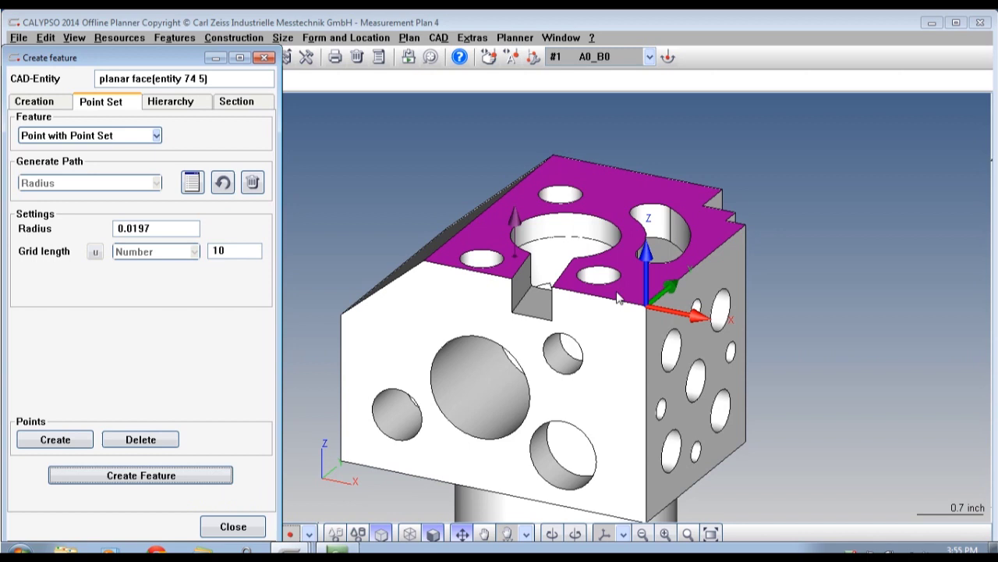
- Add a second point feature near the top face's corner
left_click(698, 201)
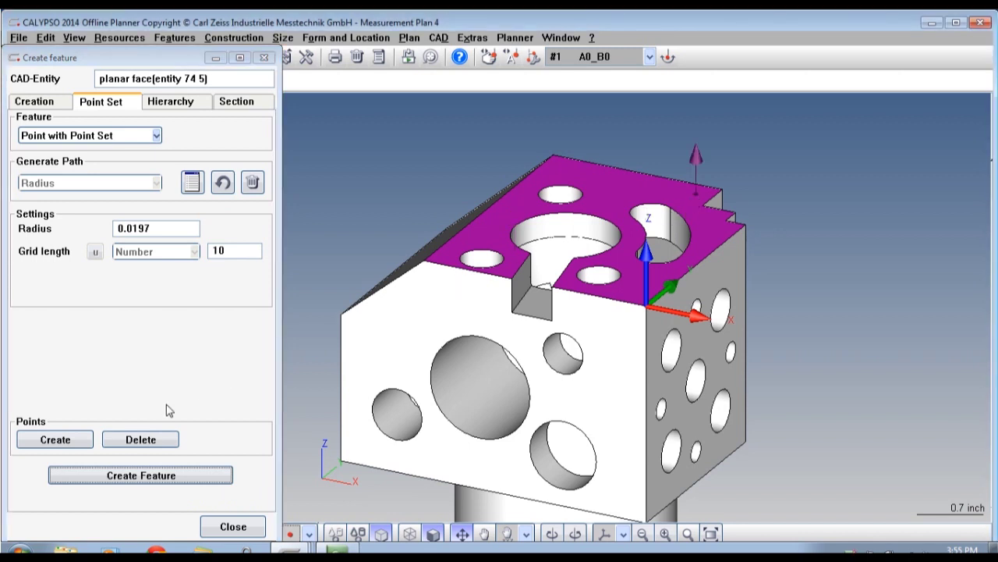
left_click(86, 441)
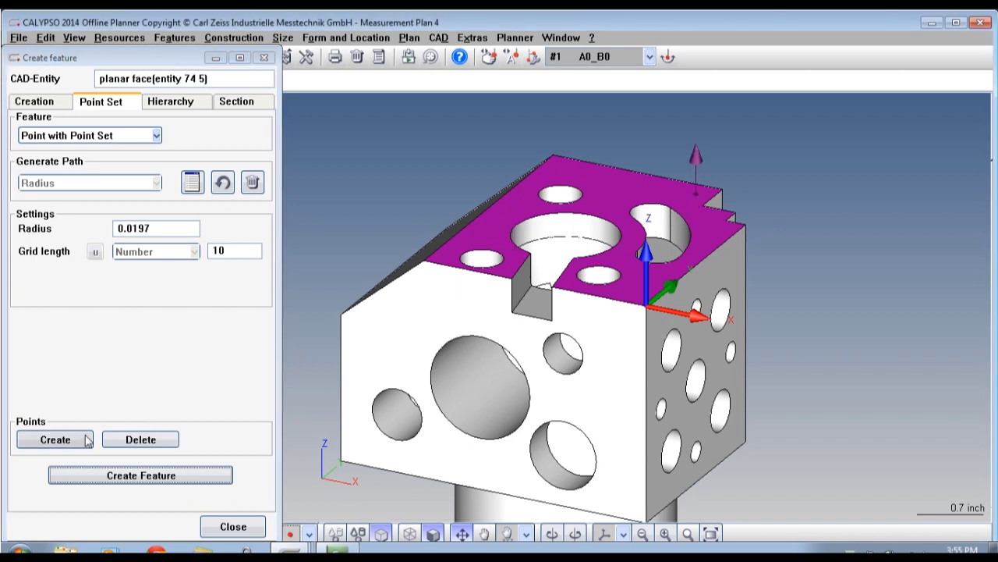
left_click(100, 475)
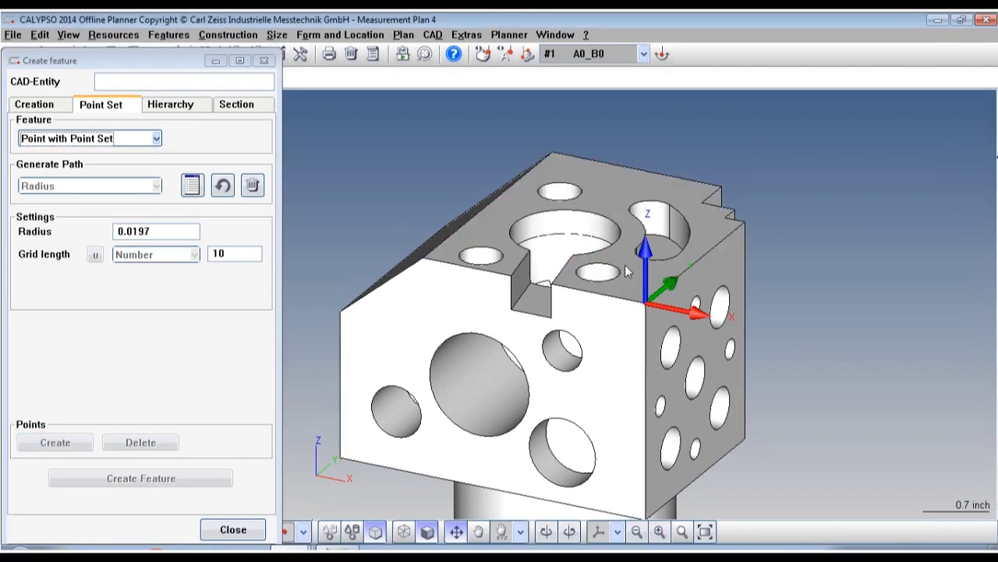
- Create a point feature on the edge of the large top hole
left_click(627, 265)
left_click(69, 442)
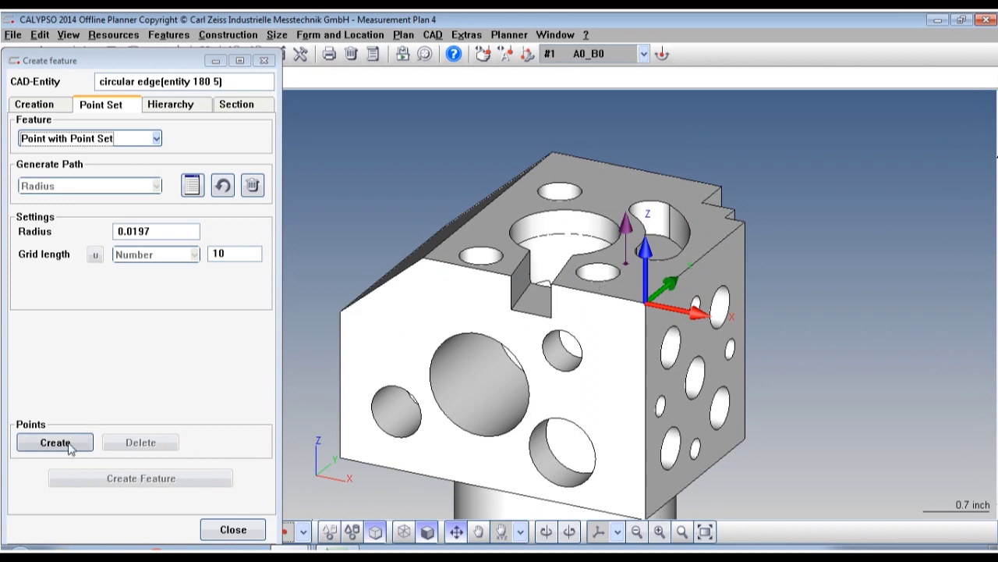
left_click(106, 483)
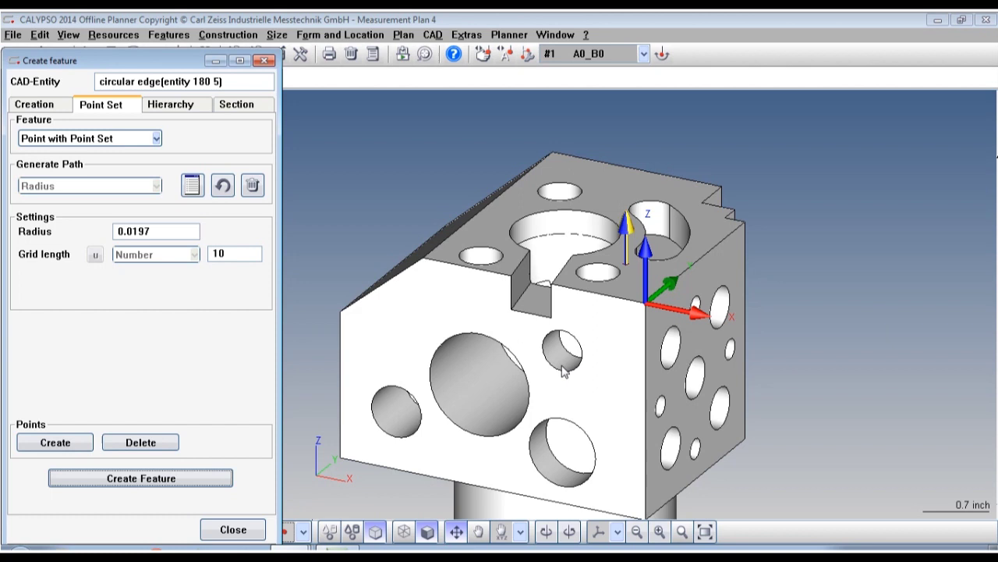
- Create point features at two spots on the front planar face
left_click(634, 326)
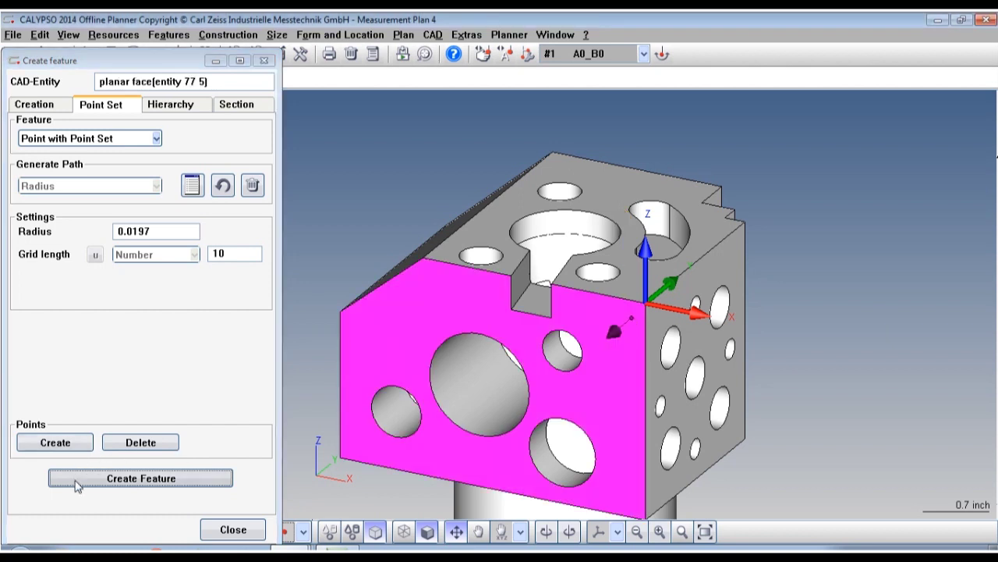
left_click(80, 443)
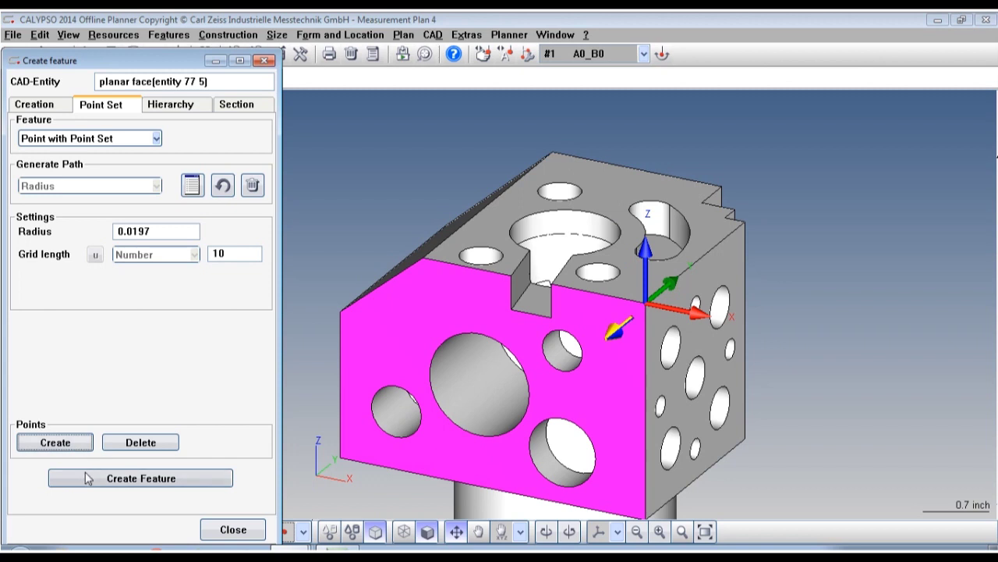
left_click(91, 477)
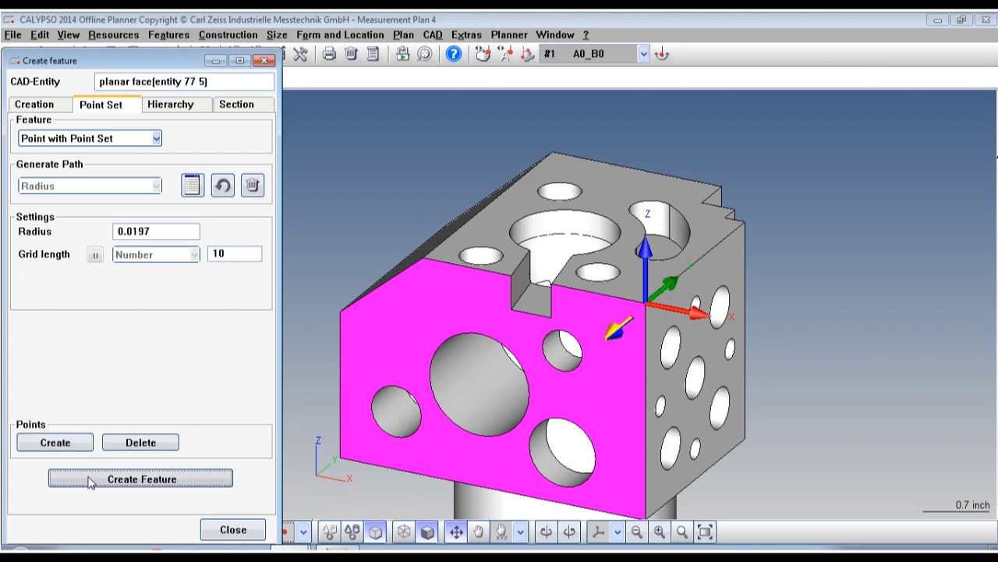
left_click(456, 283)
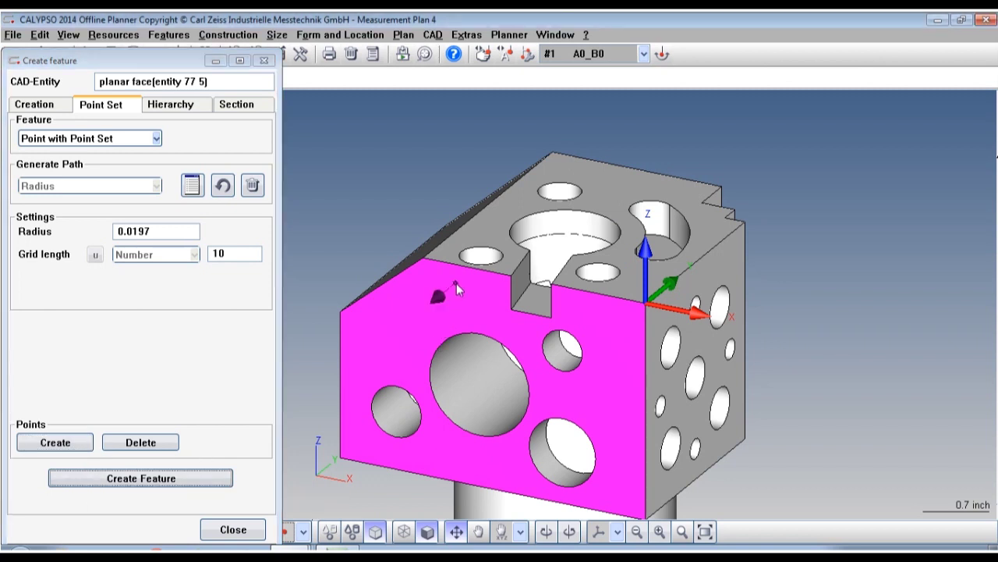
left_click(56, 443)
left_click(100, 476)
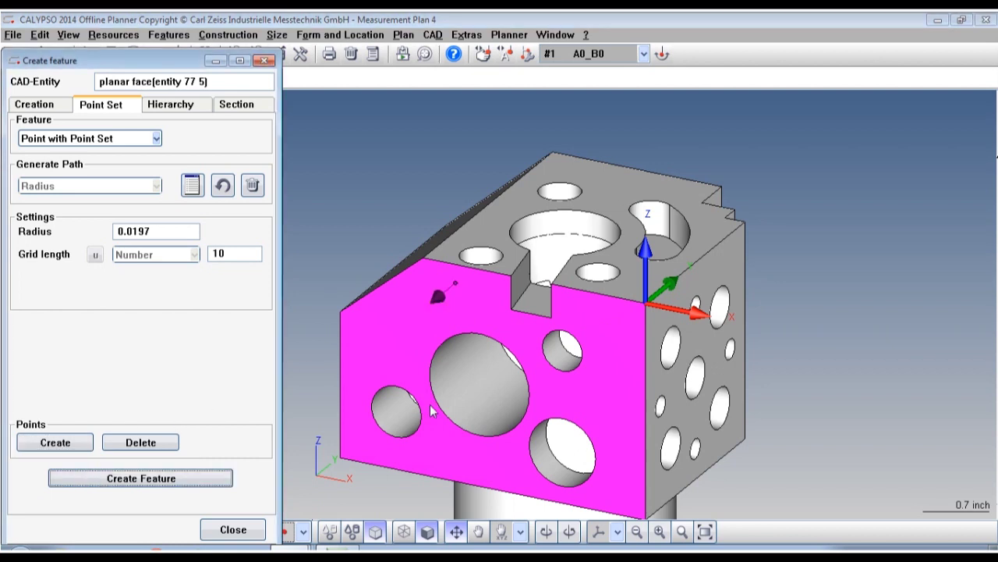
- Orbit to the part's left side and add a point on the sloped side face
left_click_drag(426, 400, 584, 312)
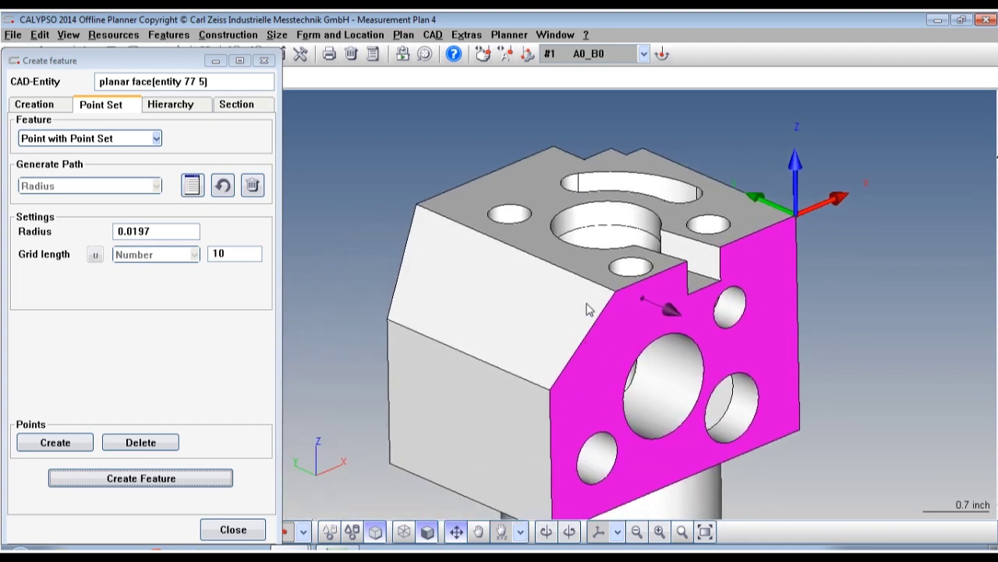
left_click(588, 310)
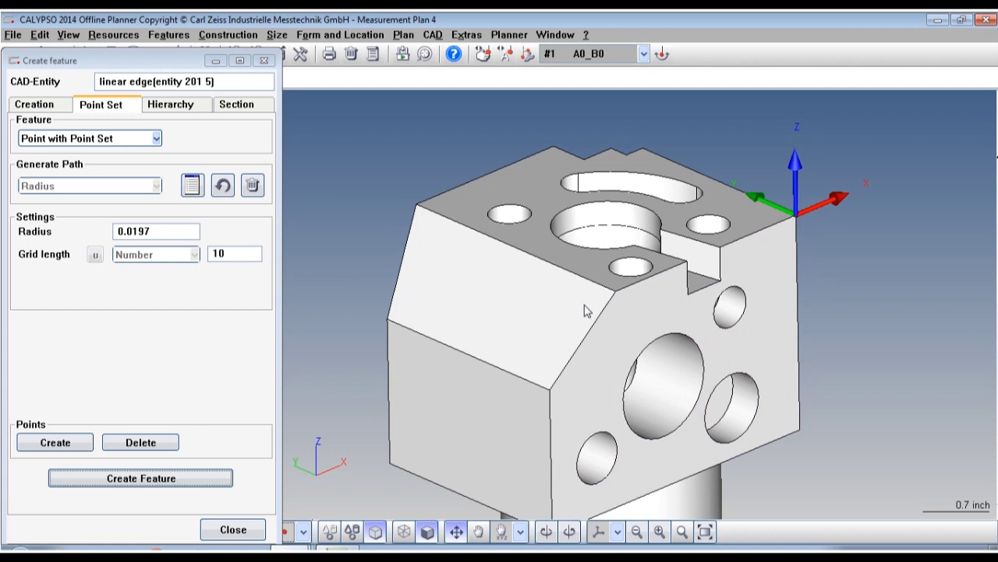
left_click(424, 237)
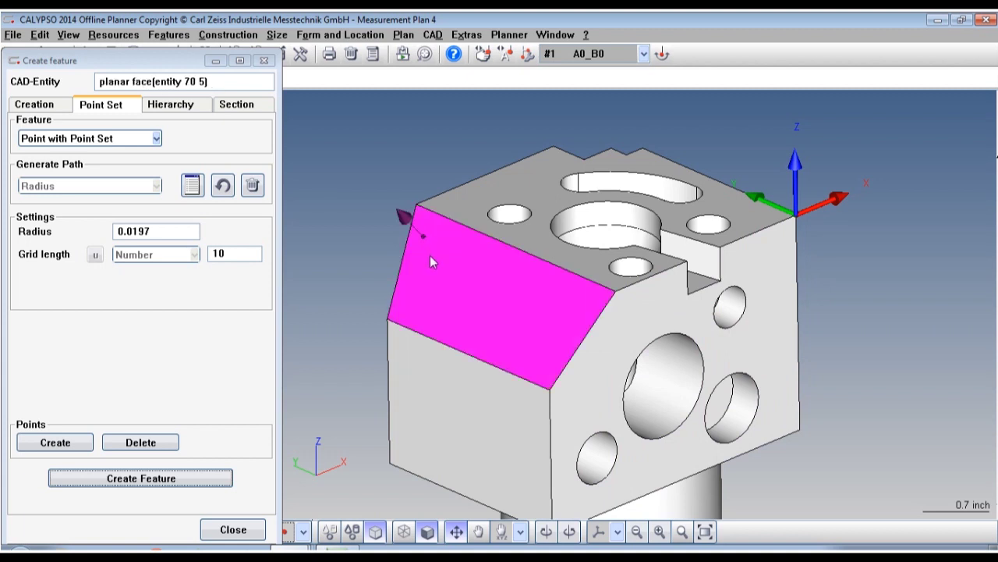
left_click(72, 443)
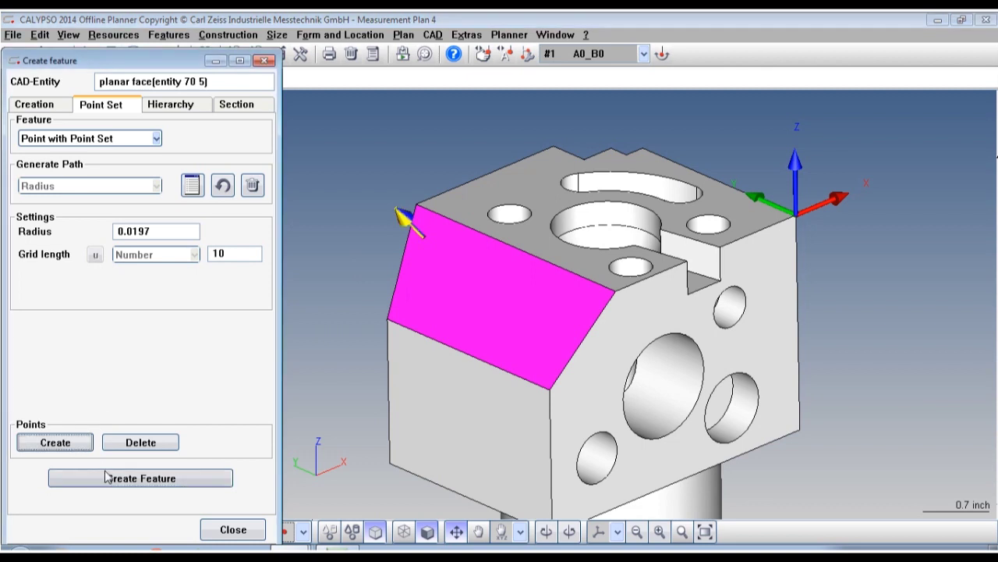
- Add a point on the spline edge, create Point1–Point7 as features, and close the dialog
left_click(602, 330)
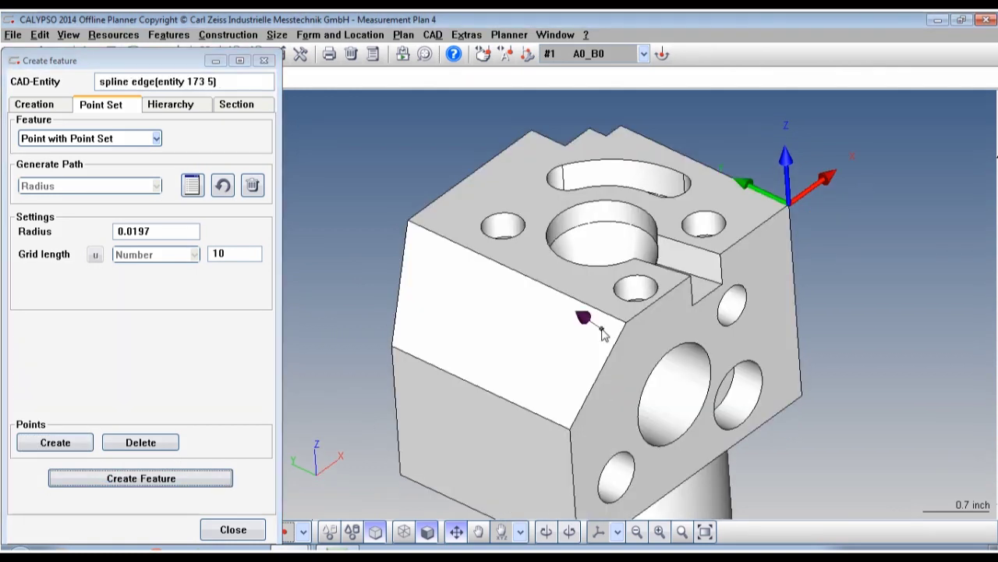
left_click(76, 443)
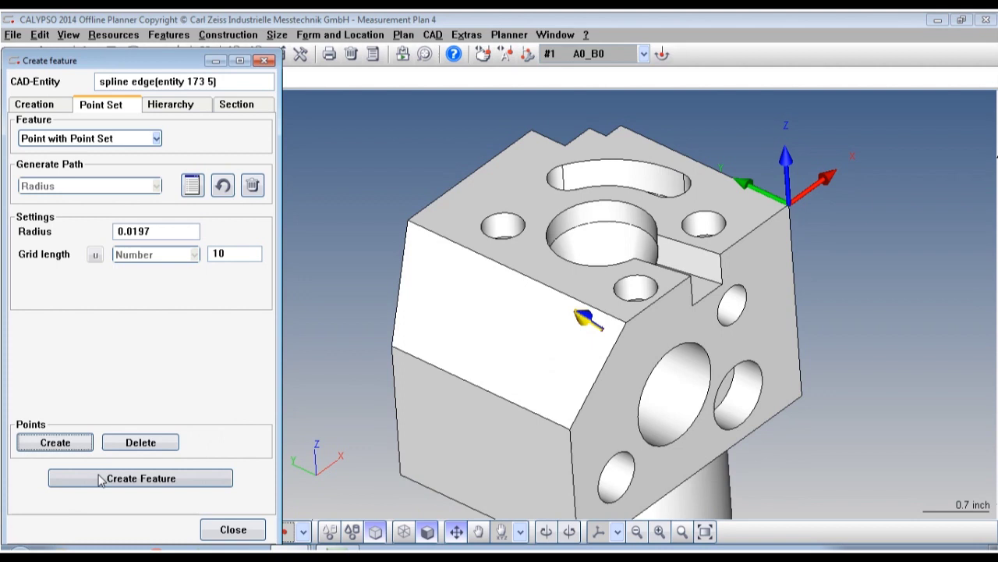
left_click(102, 480)
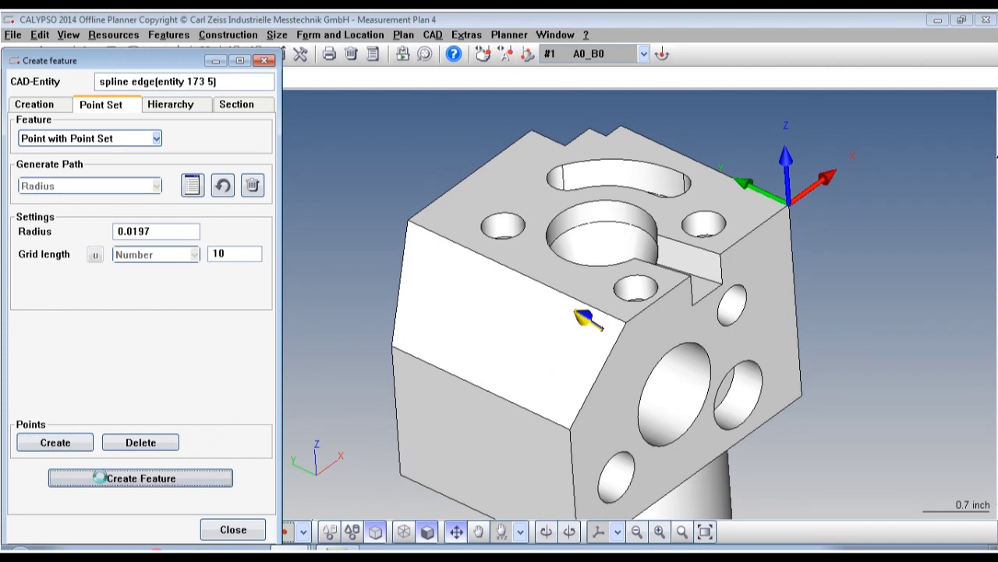
left_click(231, 530)
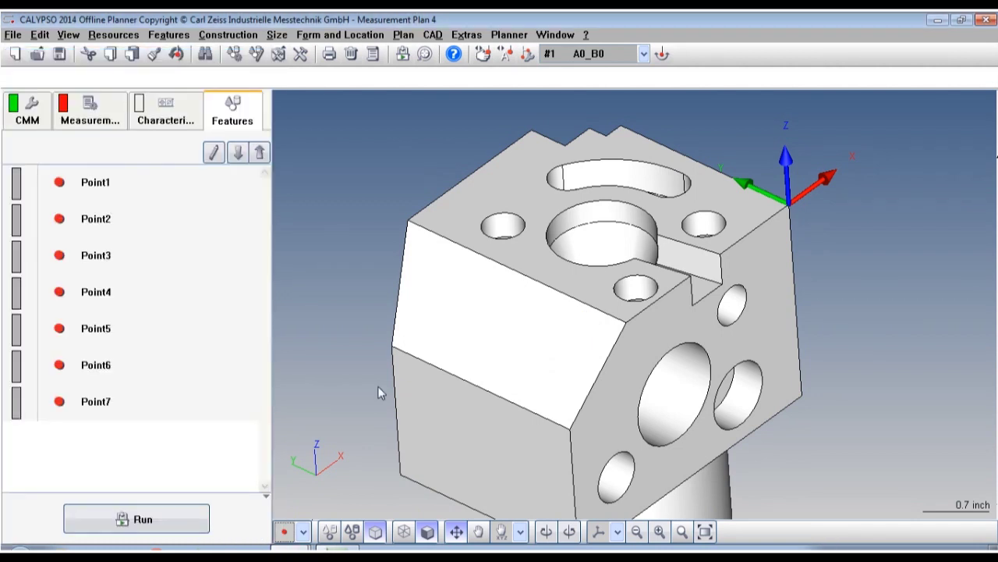
left_click(107, 117)
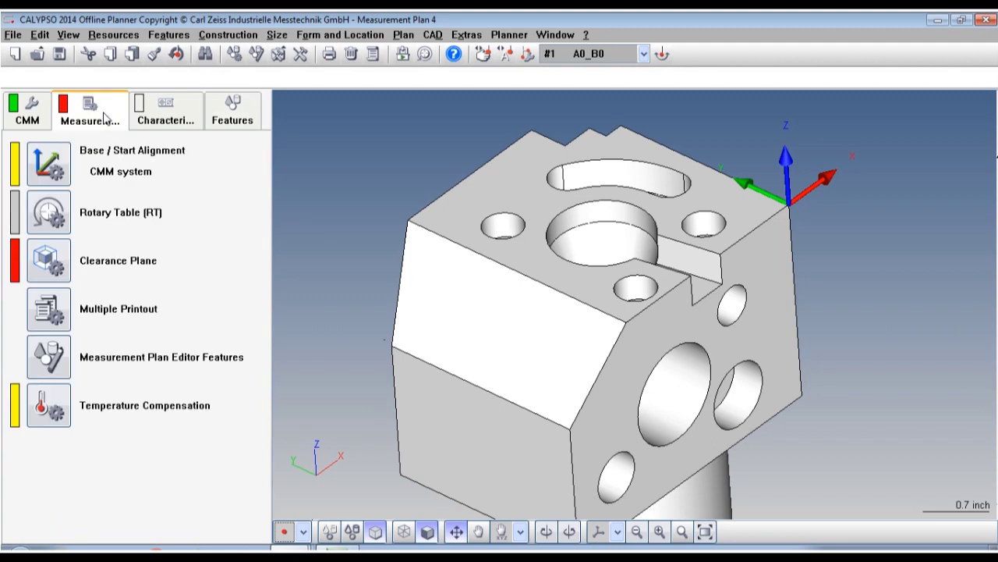
- Create a new base alignment using the 3d Best Fit Method
double_click(49, 164)
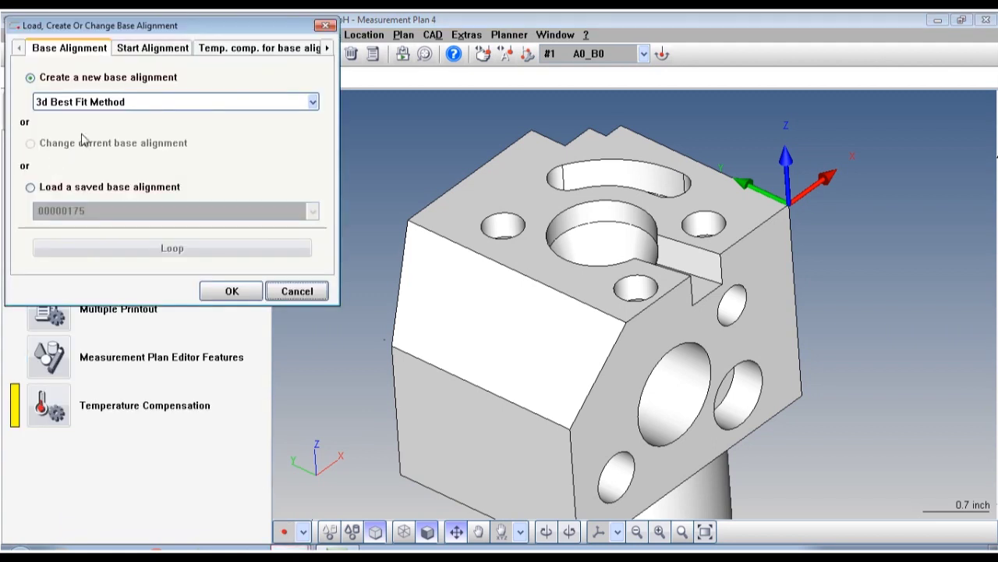
left_click(109, 106)
left_click(114, 137)
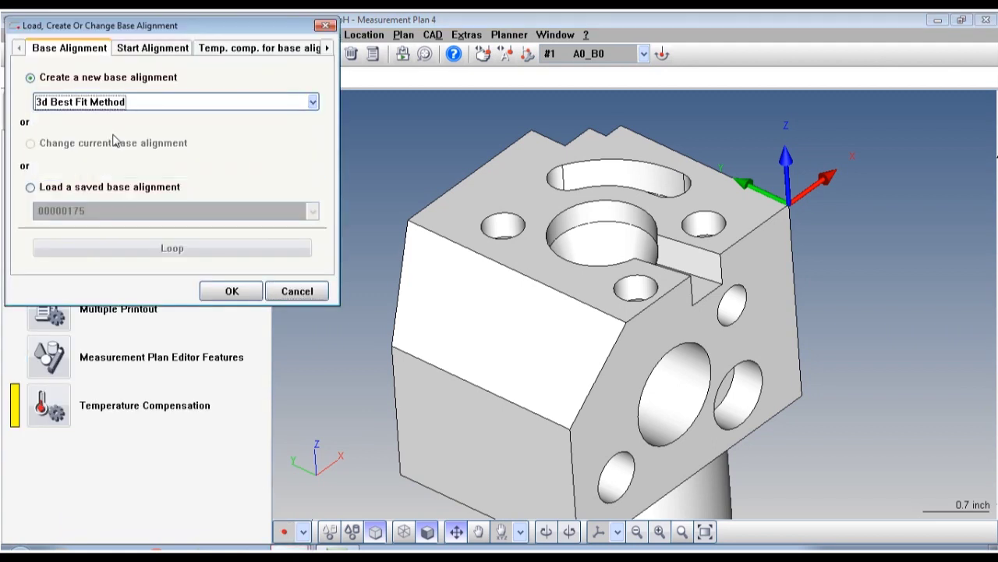
left_click(233, 292)
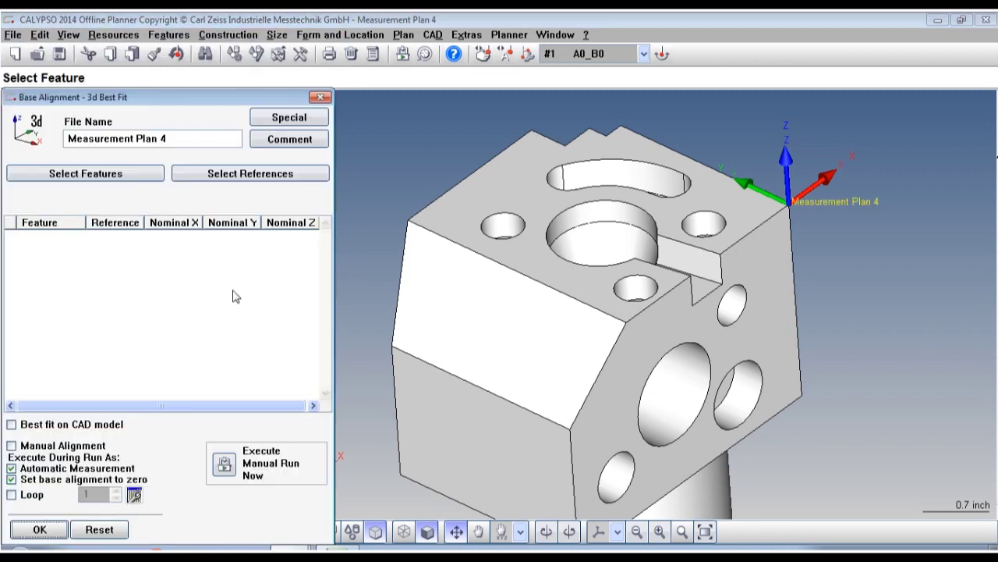
- Select Point1–Point7 as alignment features and convert them all to plane points
left_click(130, 178)
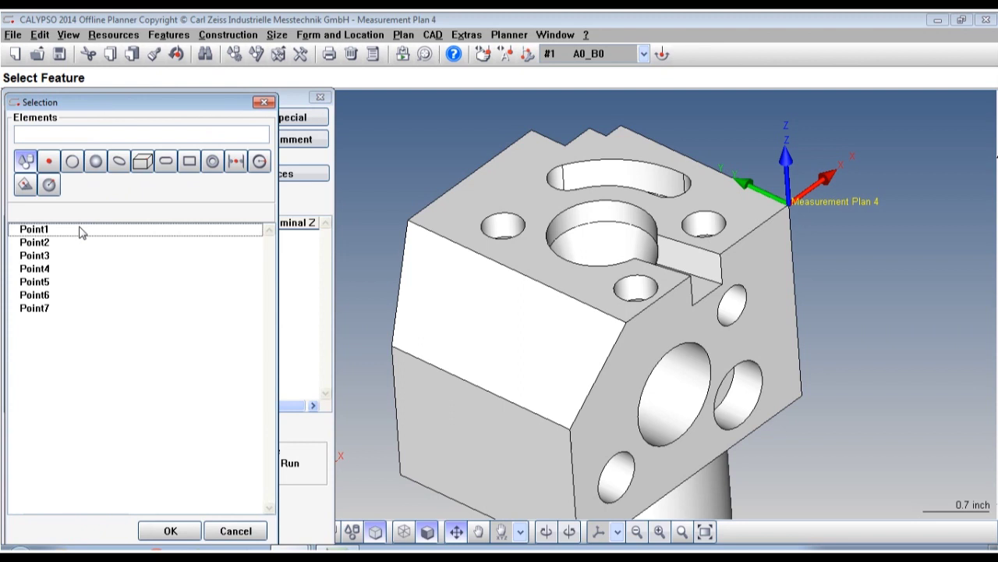
left_click(80, 231)
mouse_move(81, 231)
left_mouse_down()
mouse_move(61, 263)
mouse_move(52, 319)
left_mouse_up()
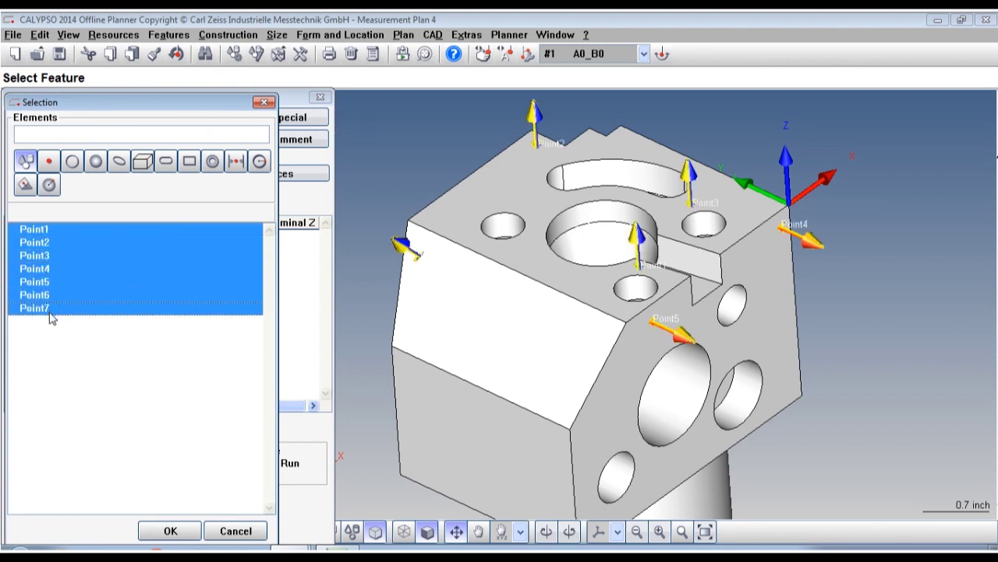
left_click(181, 532)
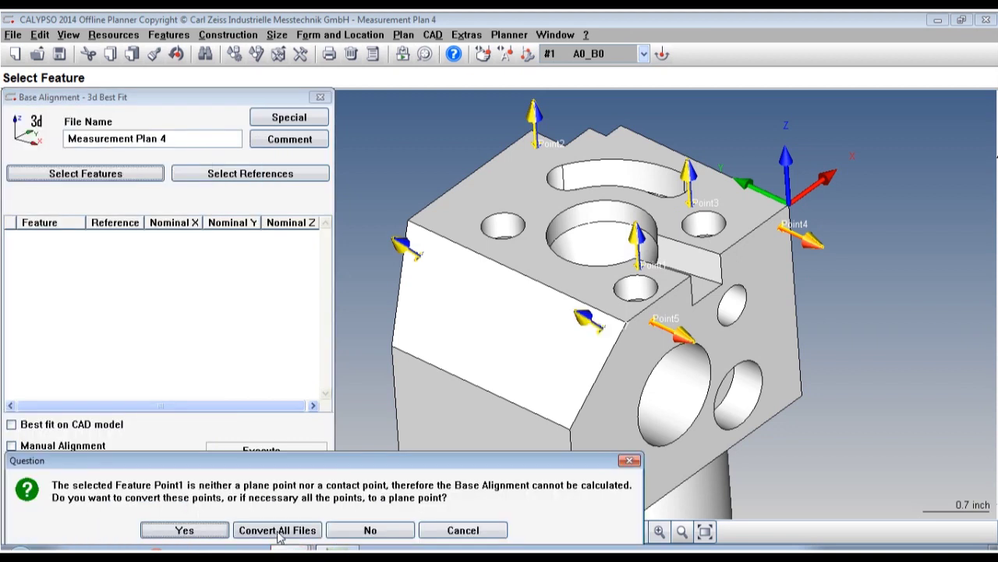
left_click(278, 531)
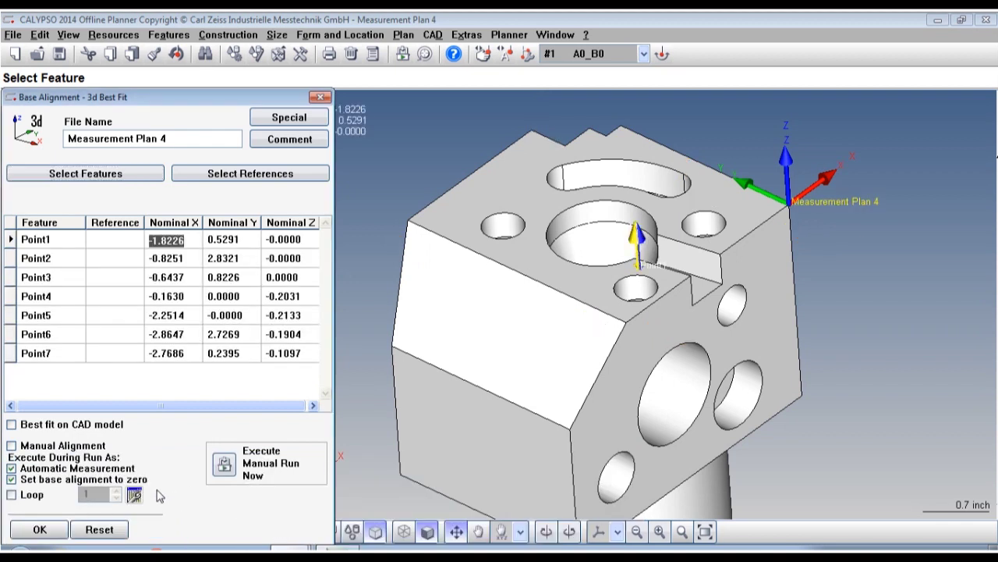
- Turn on looping for the alignment with an end count of 2
left_click(19, 499)
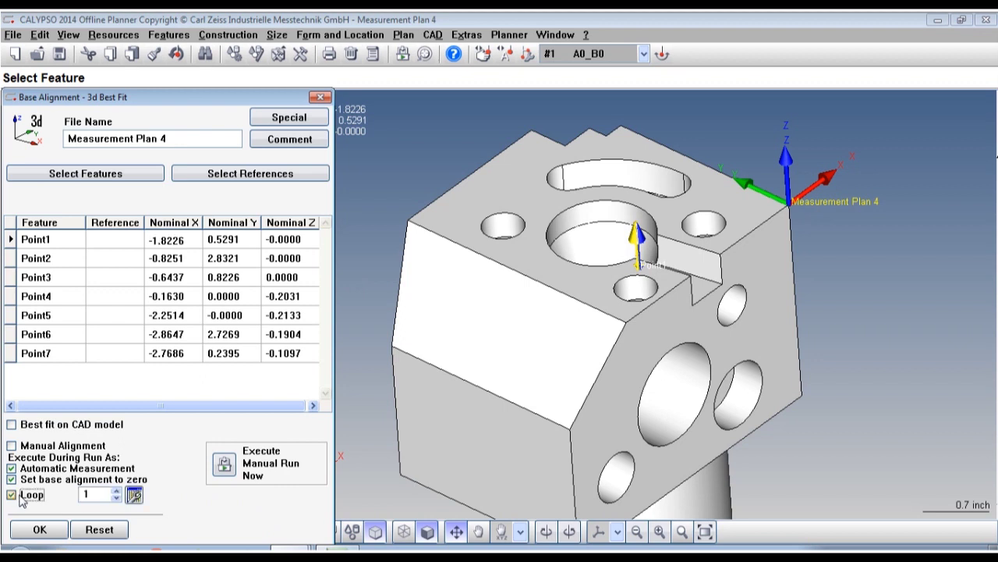
left_click(134, 495)
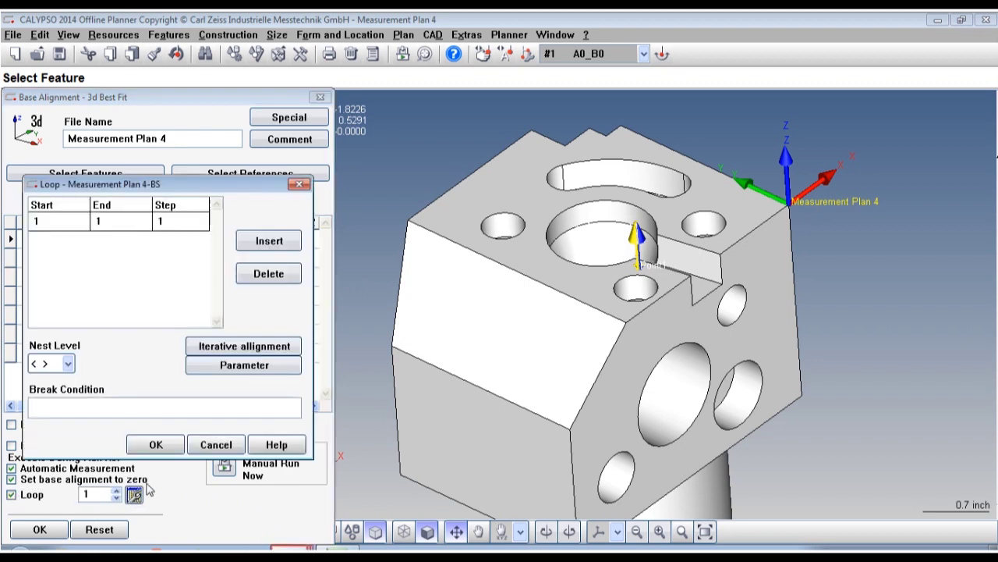
left_click(124, 222)
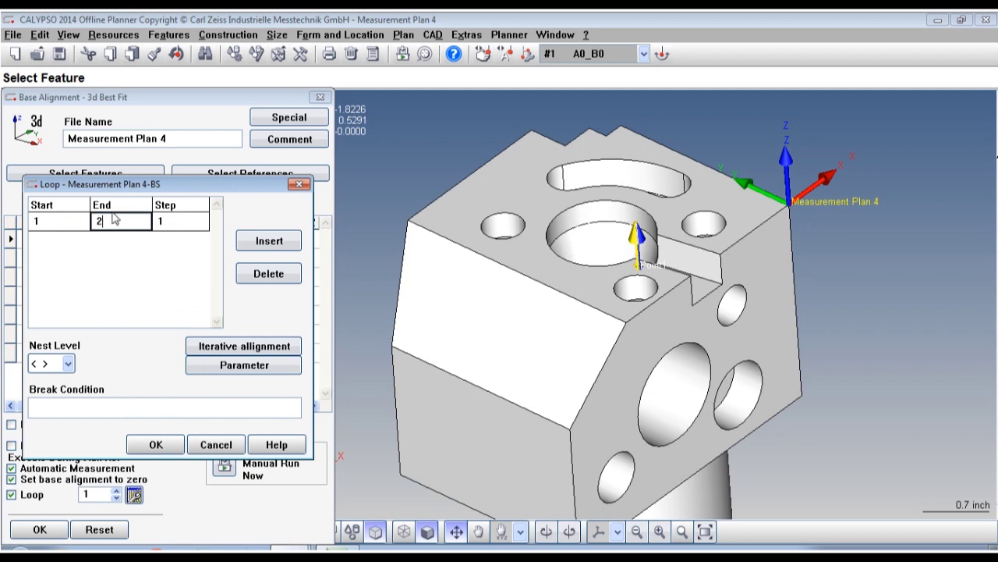
- Activate iterative alignment for all points and apply the best-fit base alignment
left_click(209, 347)
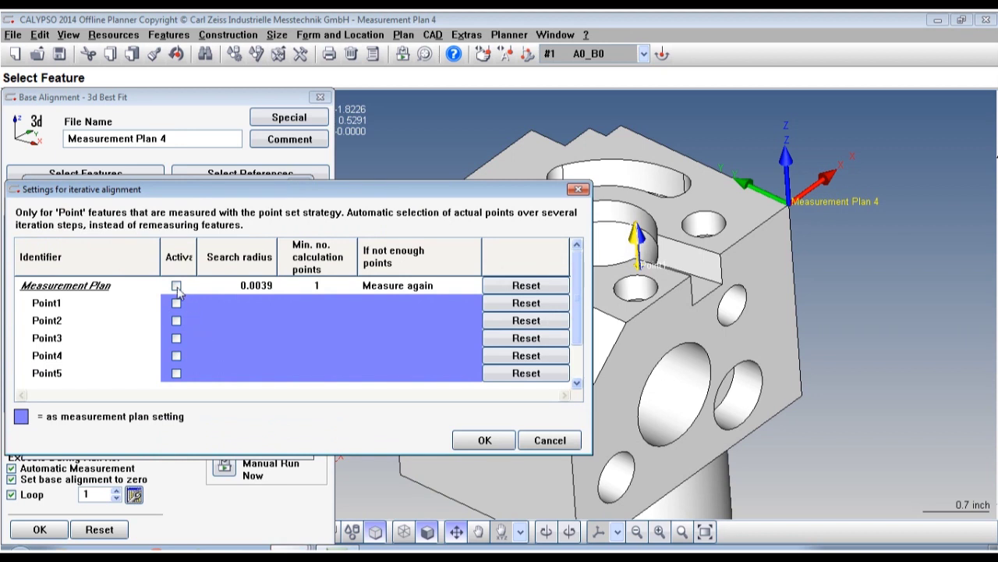
left_click(177, 285)
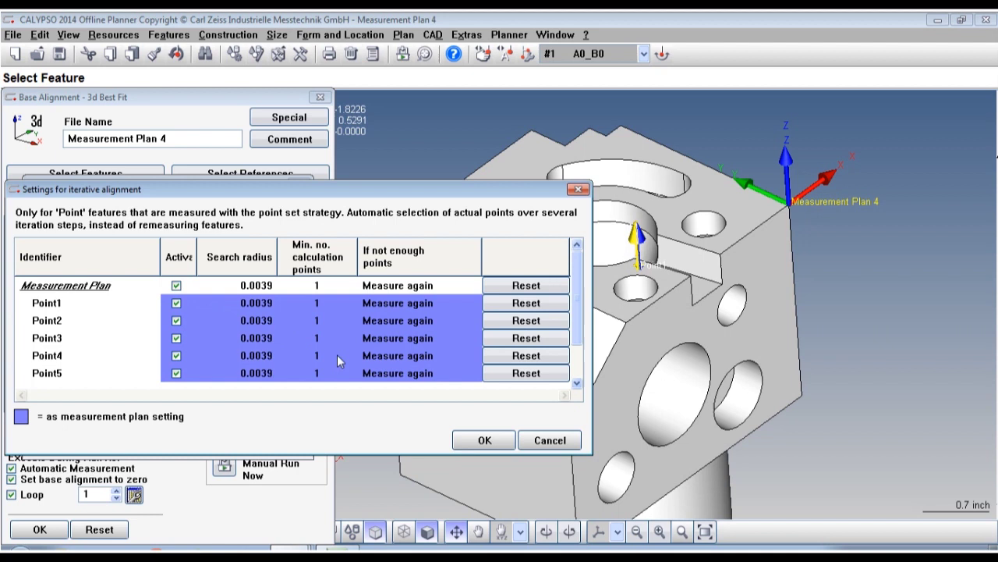
left_click(484, 440)
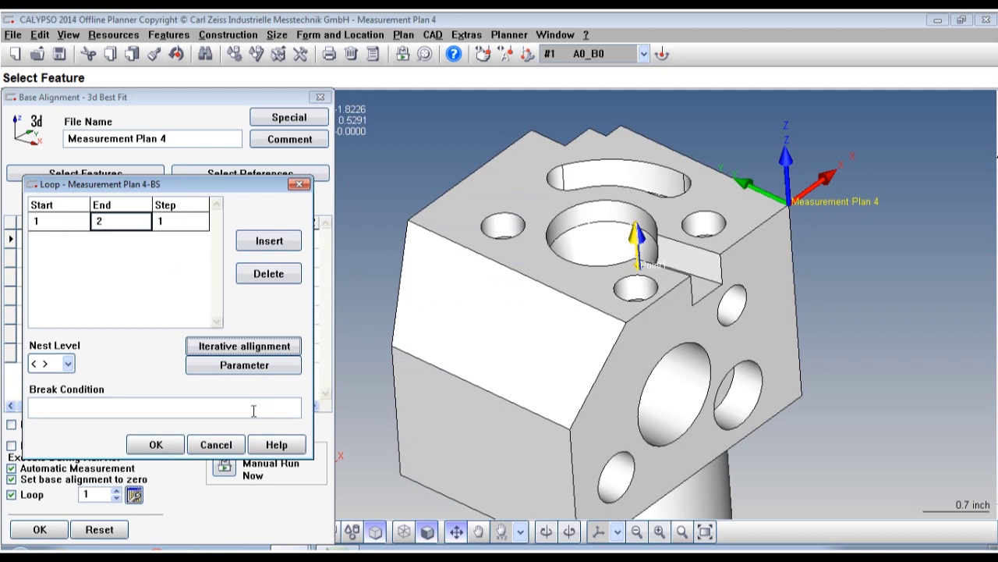
left_click(173, 451)
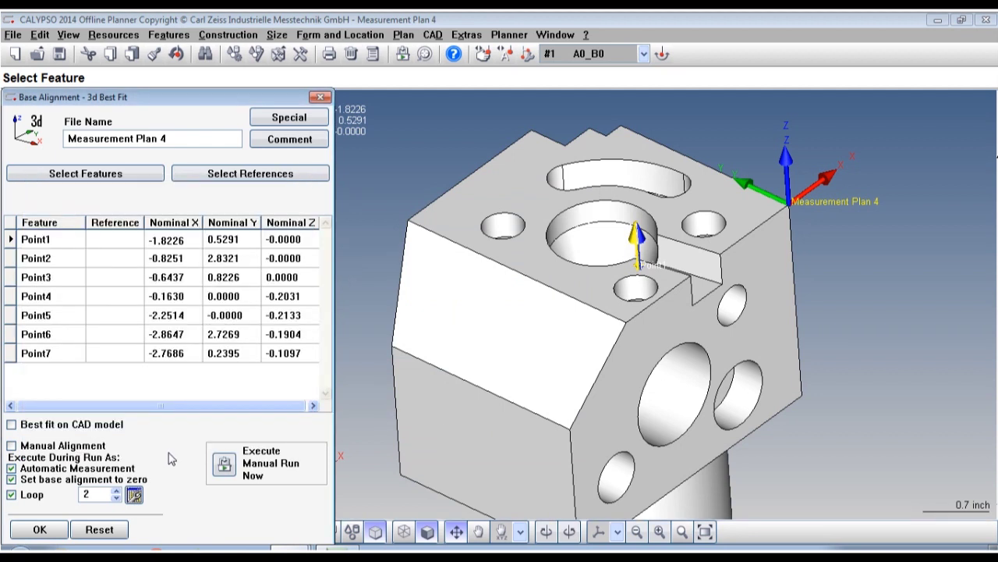
left_click(39, 530)
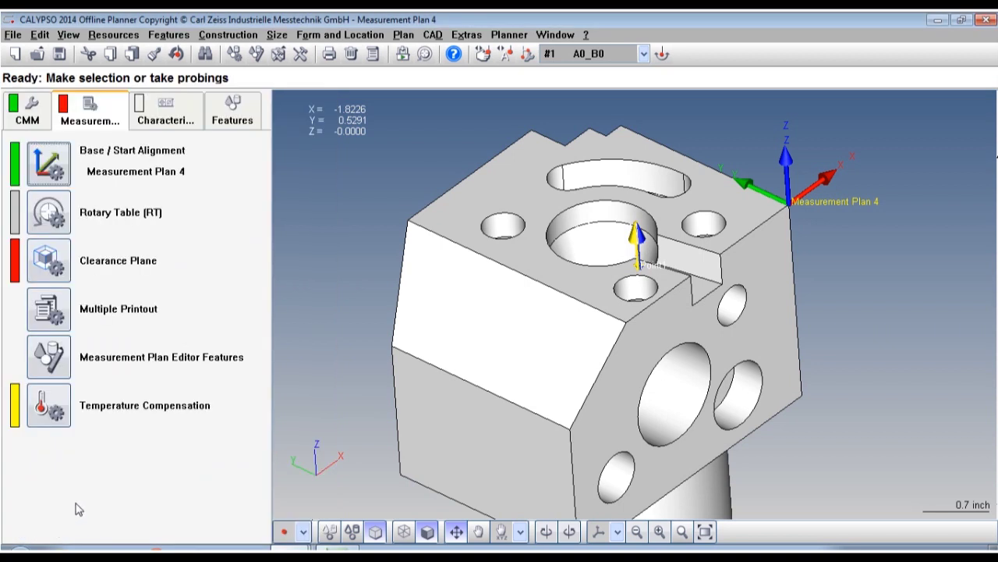
- Derive clearance planes from the CAD model with 0.3937 edge distance, without updating existing features
left_click(64, 266)
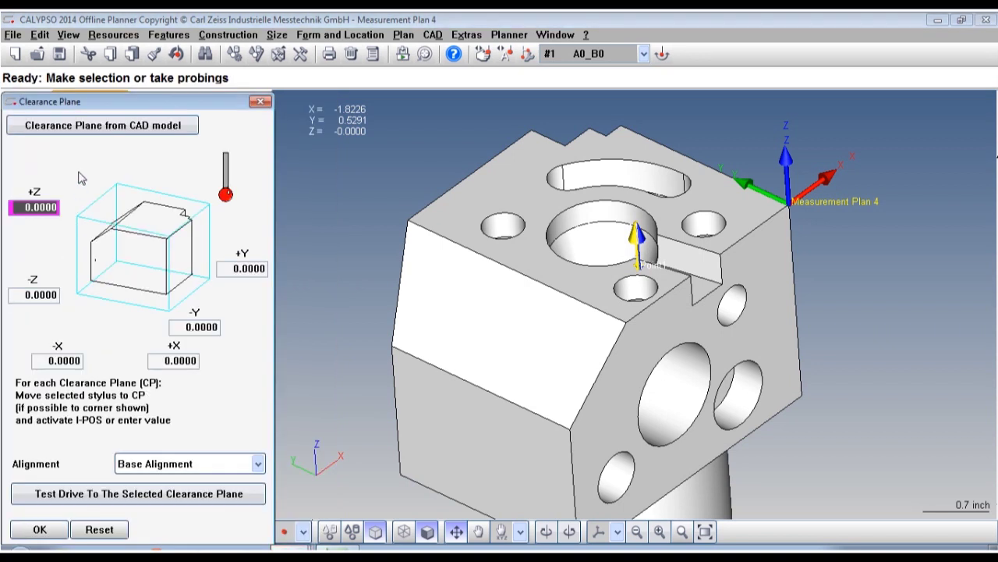
left_click(92, 131)
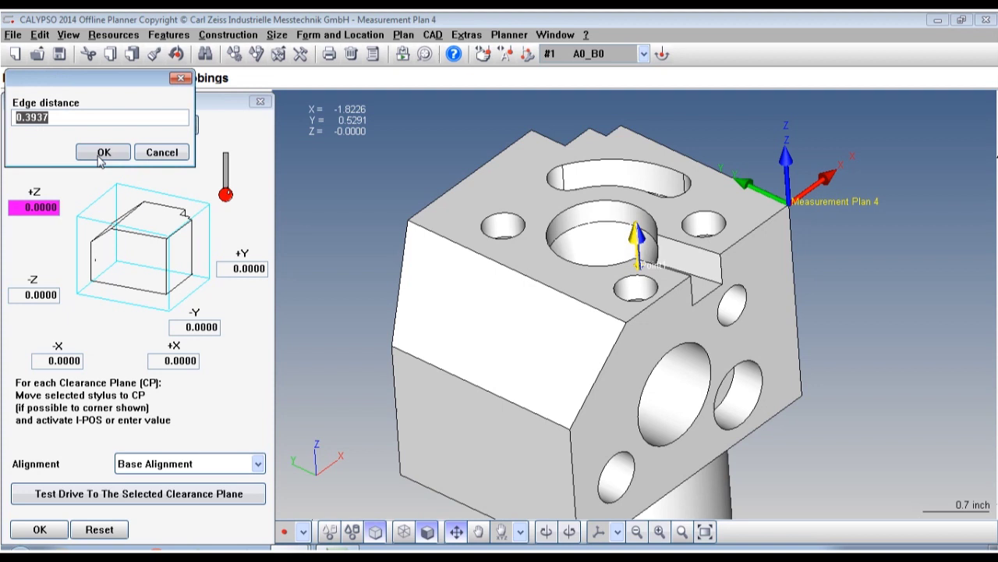
left_click(105, 152)
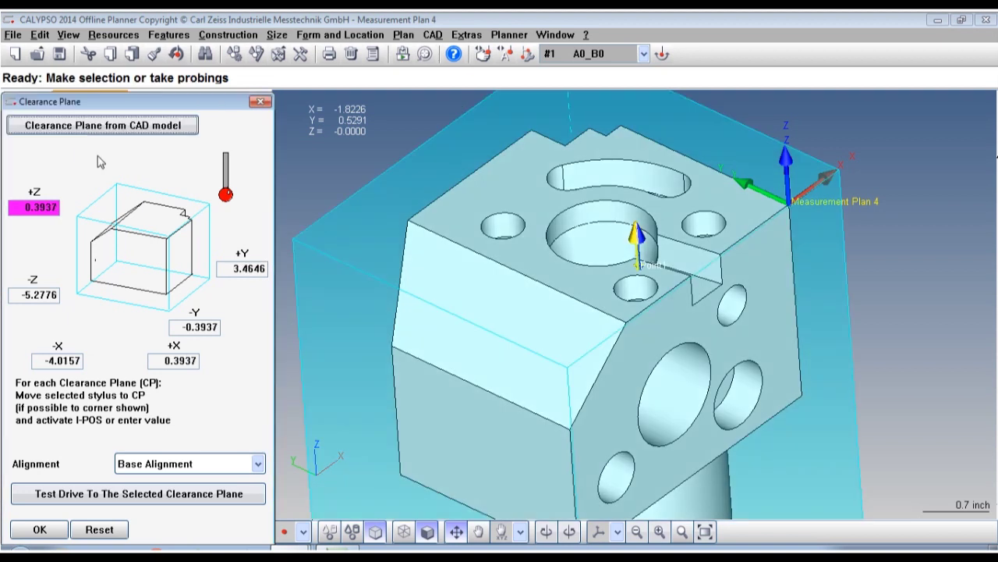
left_click(41, 530)
left_click(246, 530)
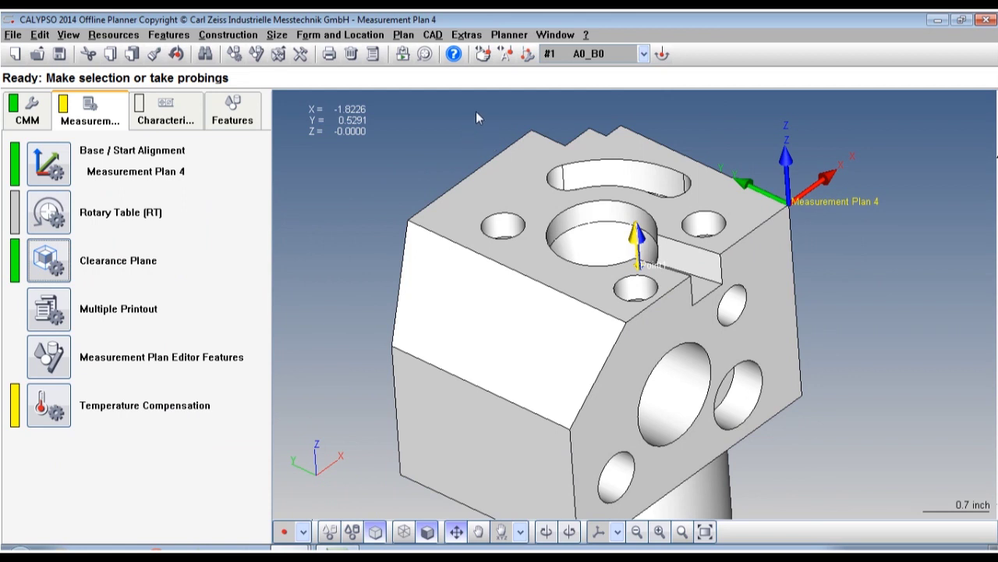
- Enable stylus system simulation and start Measurement Plan 4 with custom printout turned off
left_click(509, 35)
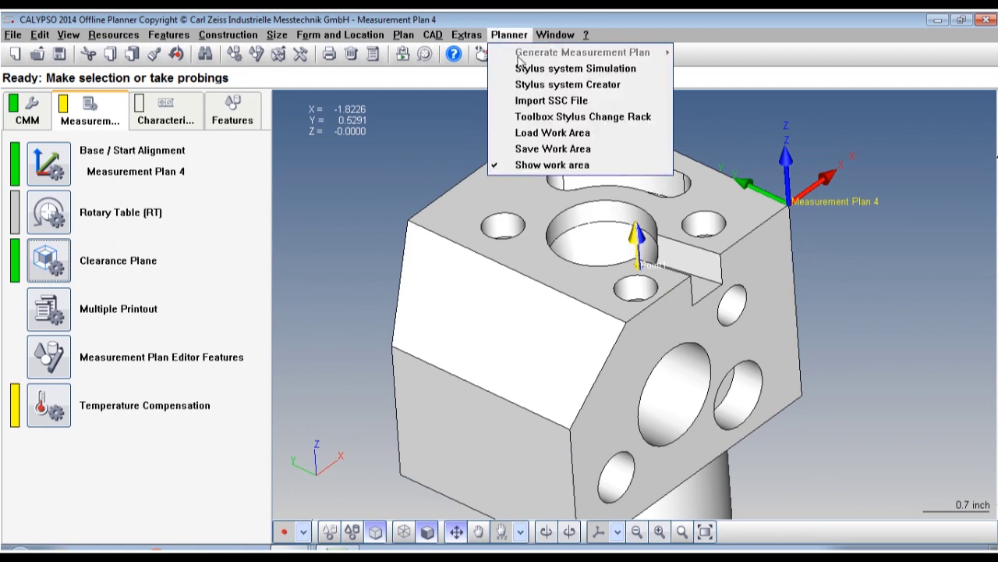
left_click(538, 69)
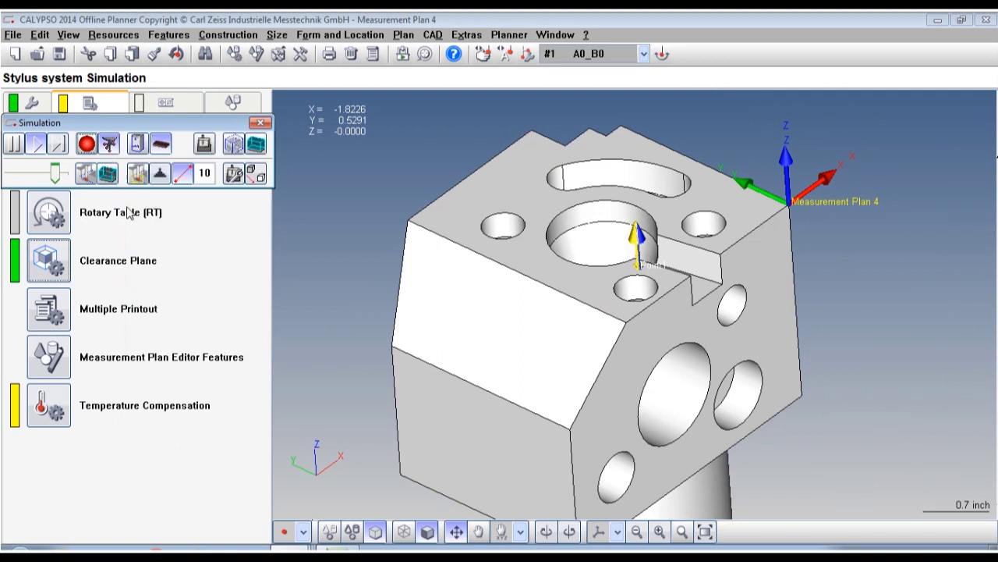
left_click(402, 53)
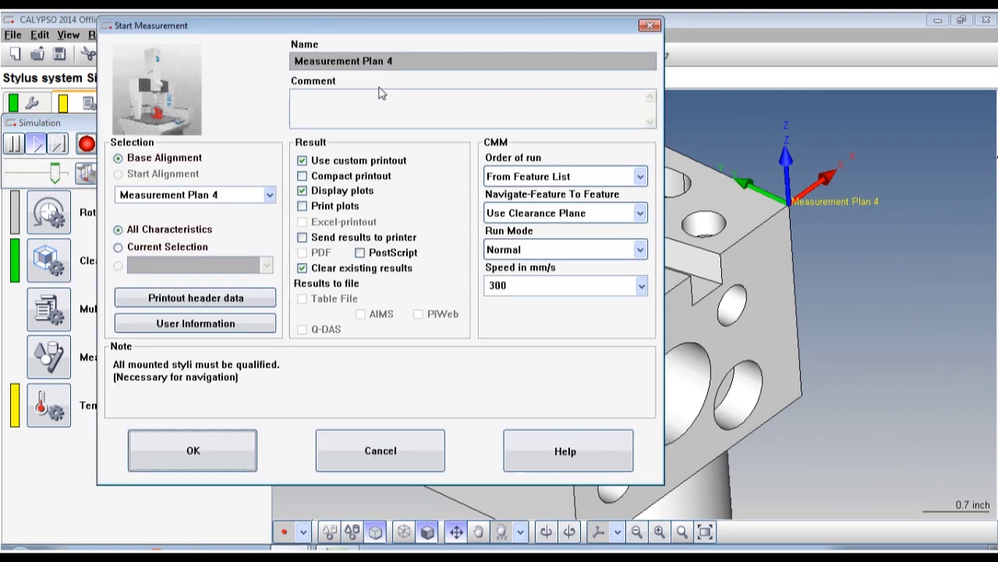
left_click(302, 161)
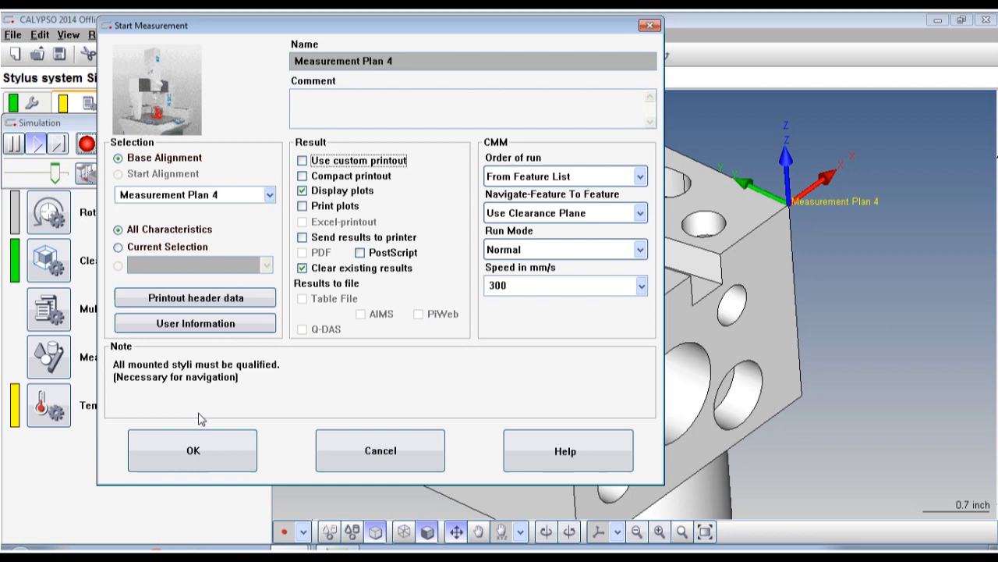
left_click(194, 446)
left_click(193, 448)
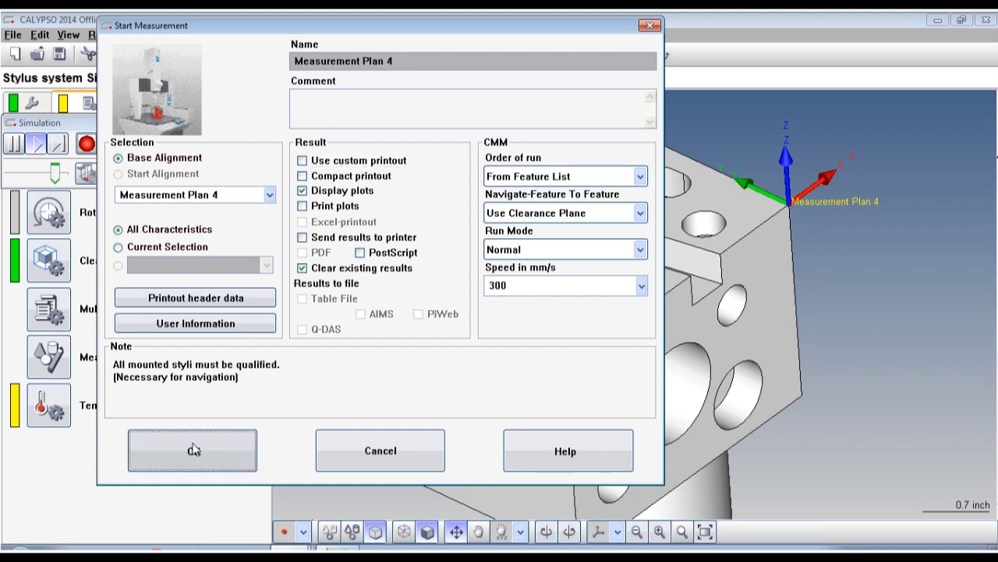